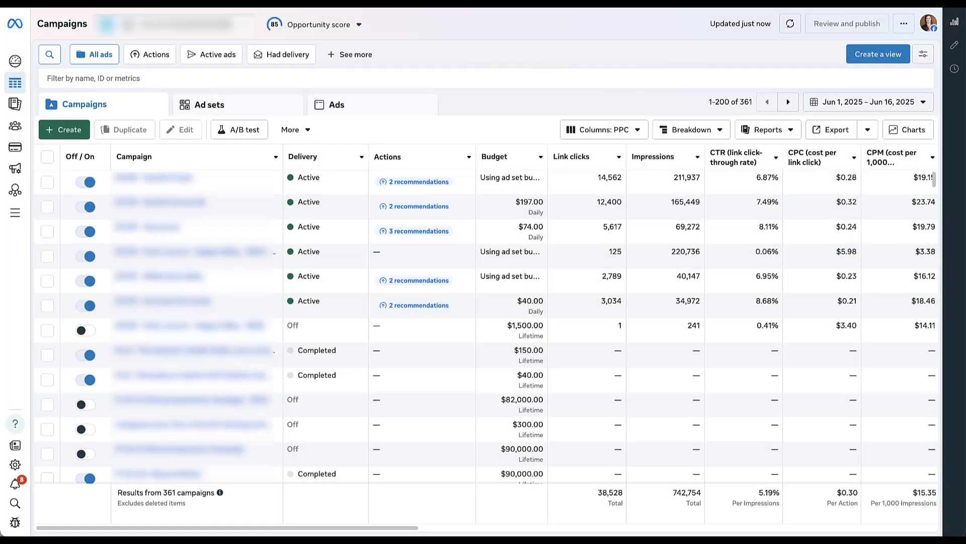
Create a new campaign with the Awareness objective and continue to the draft campaign editor
{"action": "left_click", "coordinate": [64, 130]}
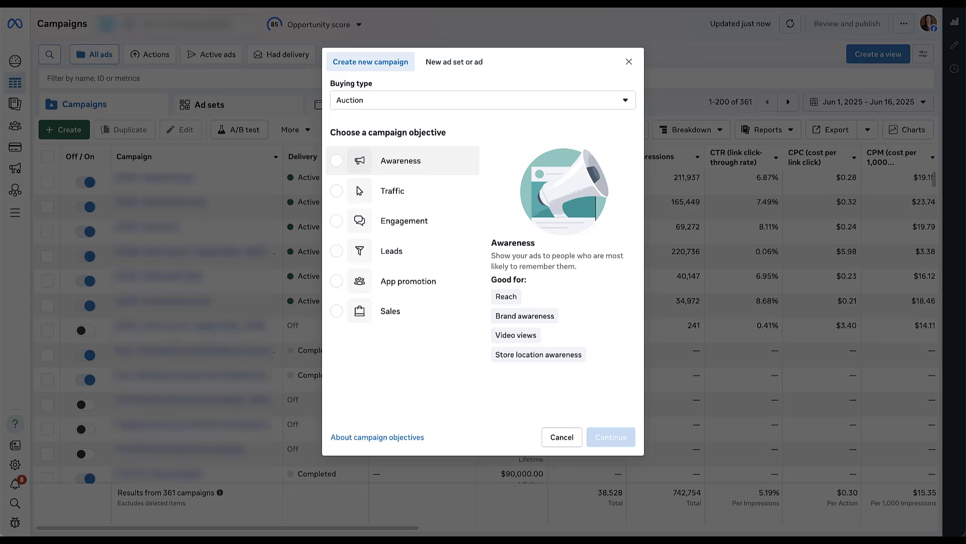
{"action": "left_click", "coordinate": [401, 160]}
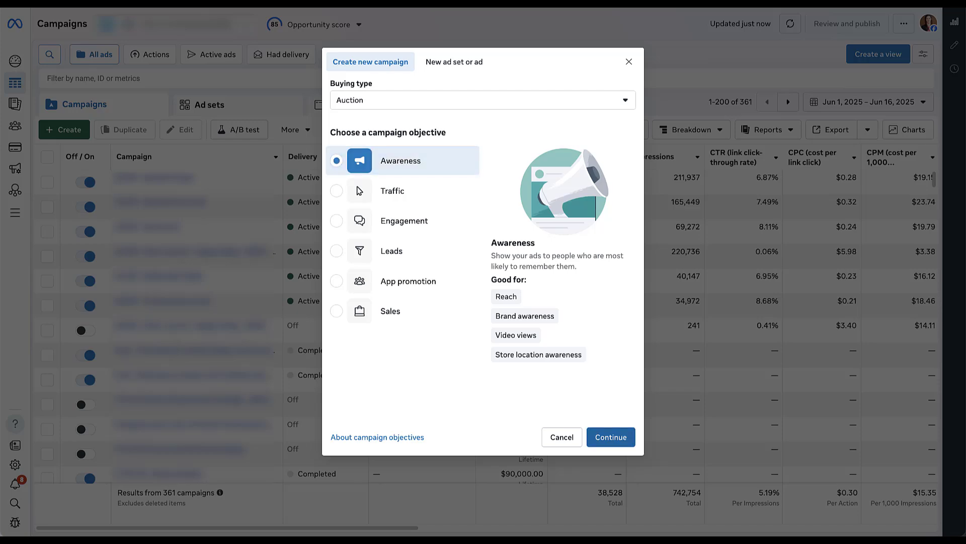
{"action": "left_click", "coordinate": [611, 437]}
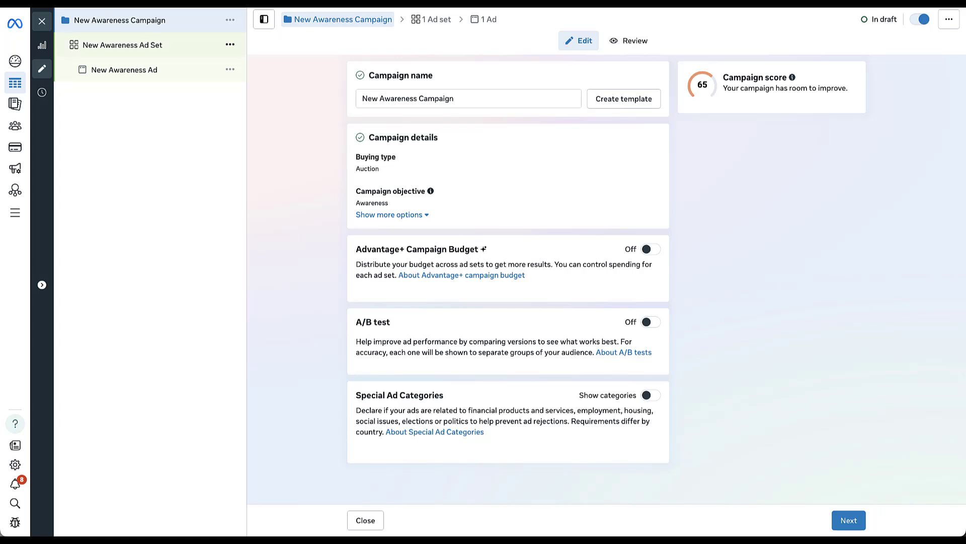
Open the New Awareness Ad Set settings, showing the Maximize reach of ads performance goal
{"action": "left_click", "coordinate": [123, 45]}
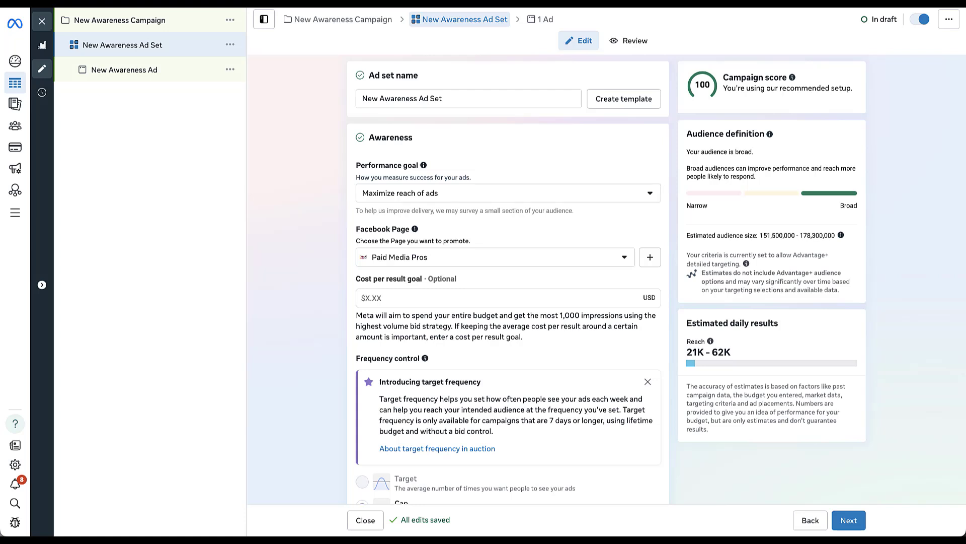
{"action": "left_click", "coordinate": [508, 193]}
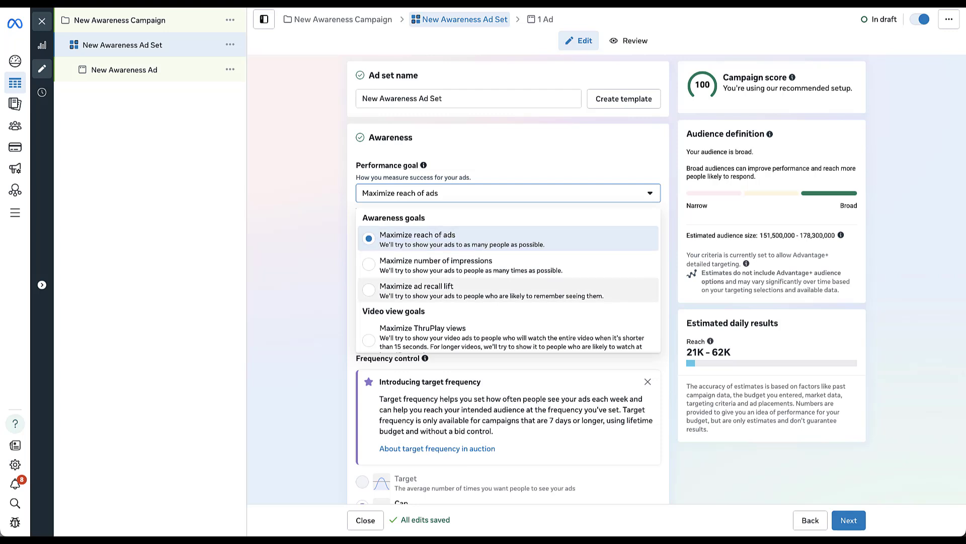
{"action": "scroll", "coordinate": [508, 279], "scroll_direction": "down", "scroll_amount": 2}
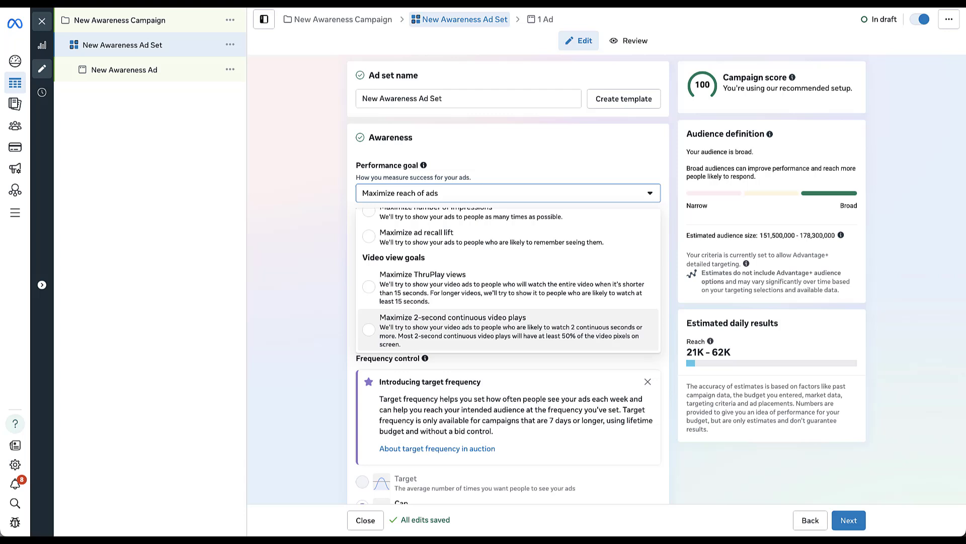
{"action": "scroll", "coordinate": [508, 279], "scroll_direction": "up", "scroll_amount": 2}
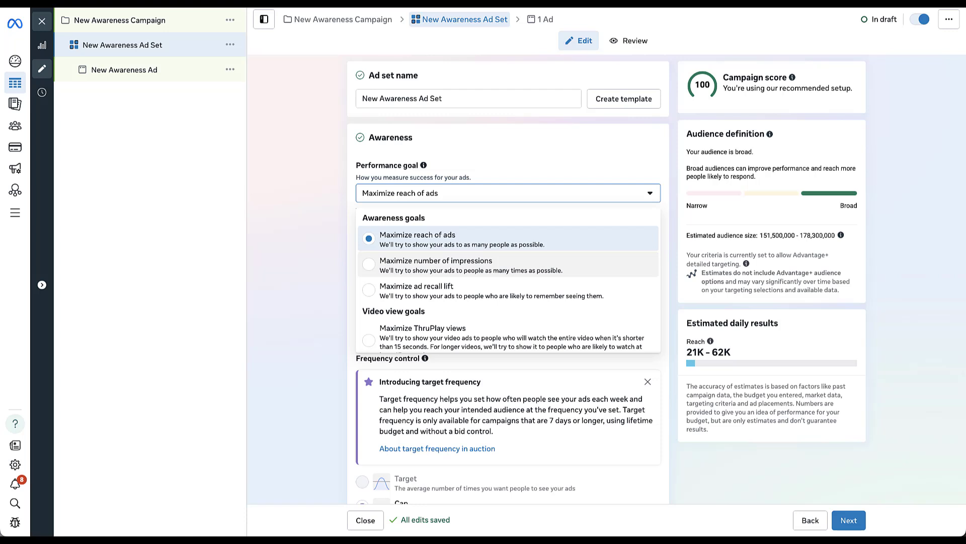
{"action": "key", "text": "Escape"}
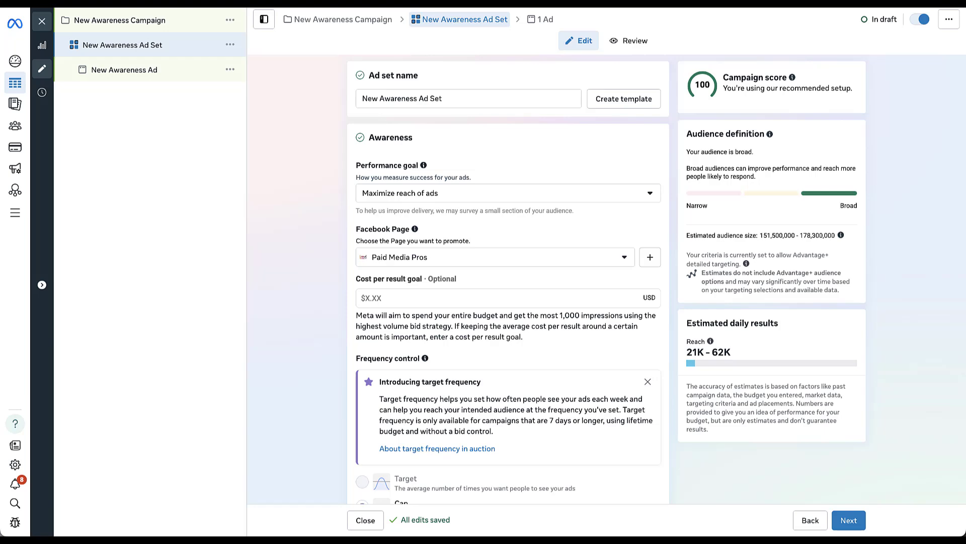
Scroll down to the Frequency control section, currently capped at 2 impressions every 7 days
{"action": "scroll", "coordinate": [508, 277], "scroll_direction": "down", "scroll_amount": 5}
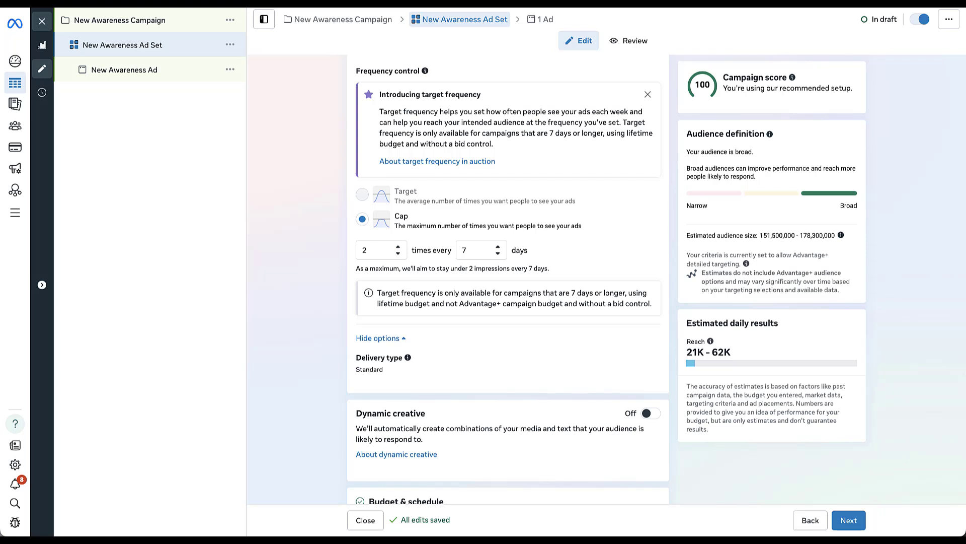
Change the frequency cap to 90 impressions every 1 day
{"action": "triple_click", "coordinate": [453, 268]}
{"action": "left_click", "coordinate": [365, 250]}
{"action": "type", "text": "5"}
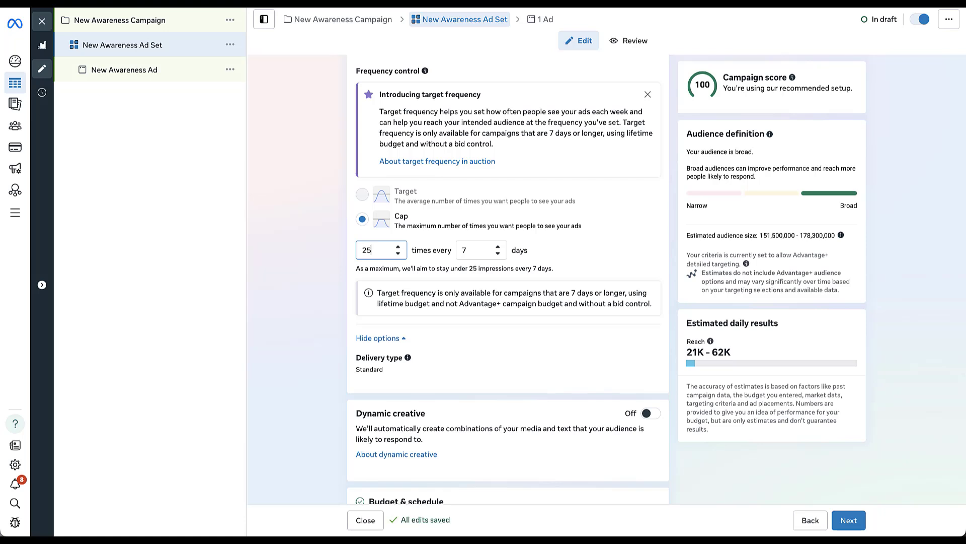
{"action": "type", "text": "0"}
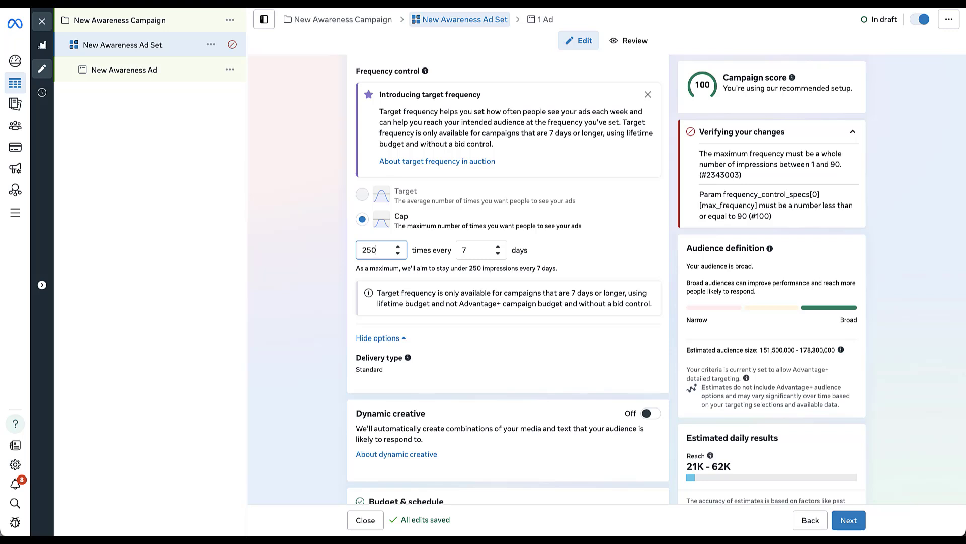
{"action": "key", "text": "BackSpace"}
{"action": "key", "text": "BackSpace"}
{"action": "key", "text": "BackSpace"}
{"action": "type", "text": "90"}
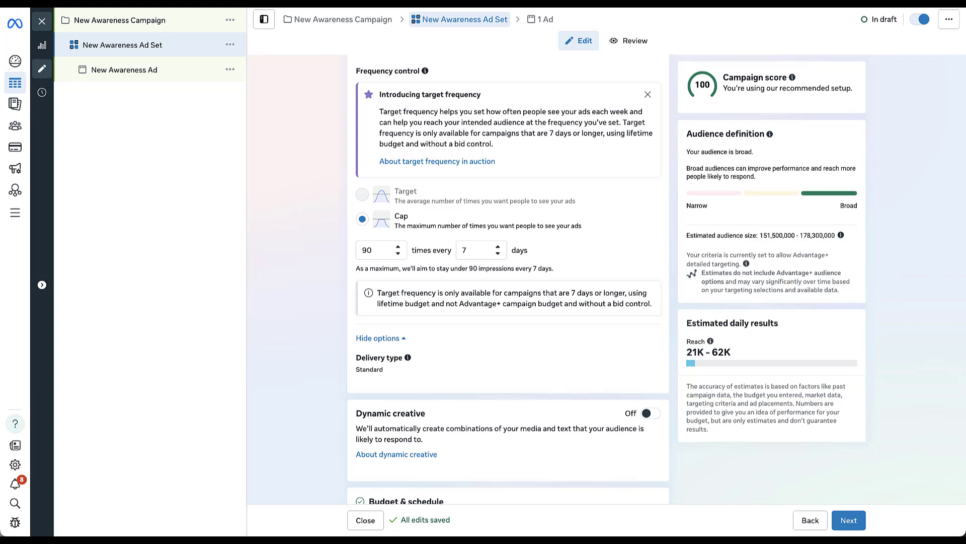
{"action": "left_click", "coordinate": [474, 250]}
{"action": "key", "text": "BackSpace"}
{"action": "type", "text": "1"}
Switch the ad set to a $350 lifetime budget and set frequency control to Target
{"action": "scroll", "coordinate": [508, 282], "scroll_direction": "down", "scroll_amount": 5}
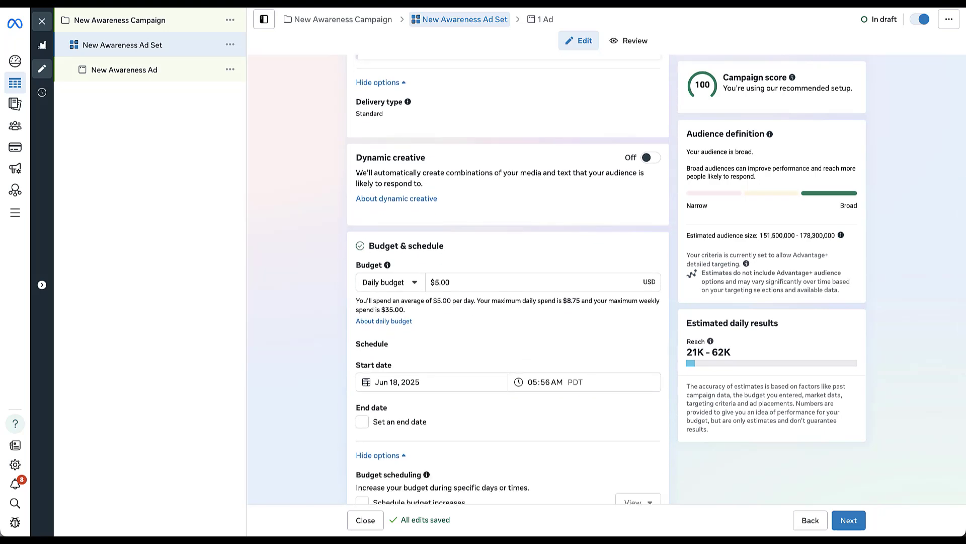
{"action": "left_click", "coordinate": [390, 282]}
{"action": "left_click", "coordinate": [403, 324]}
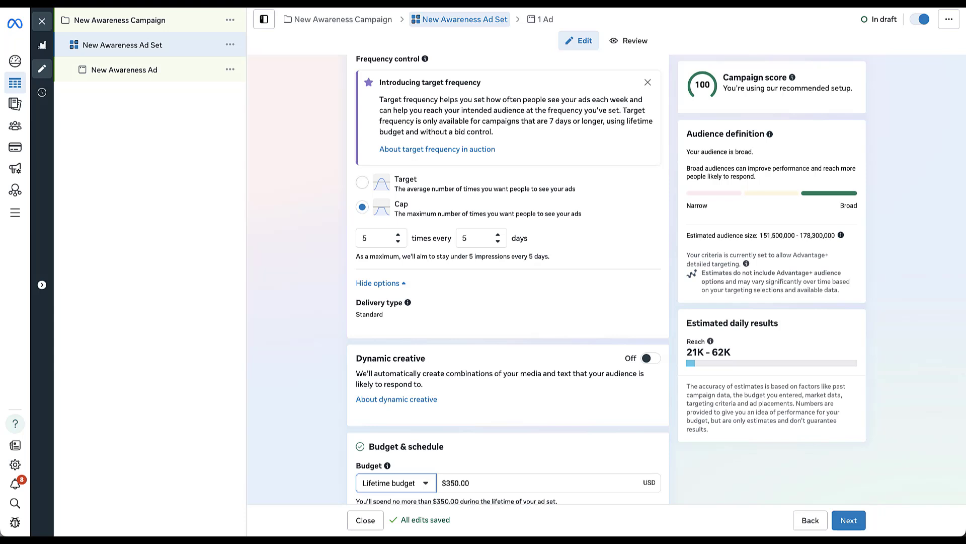
{"action": "left_click", "coordinate": [362, 182]}
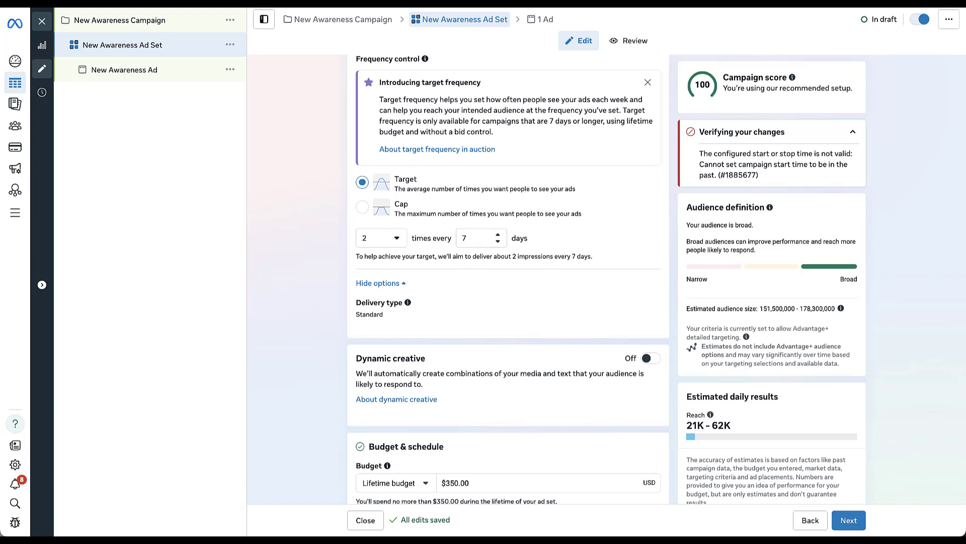
Set the target frequency period to 20 days and start changing impressions from 1 to 10
{"action": "left_click", "coordinate": [381, 238]}
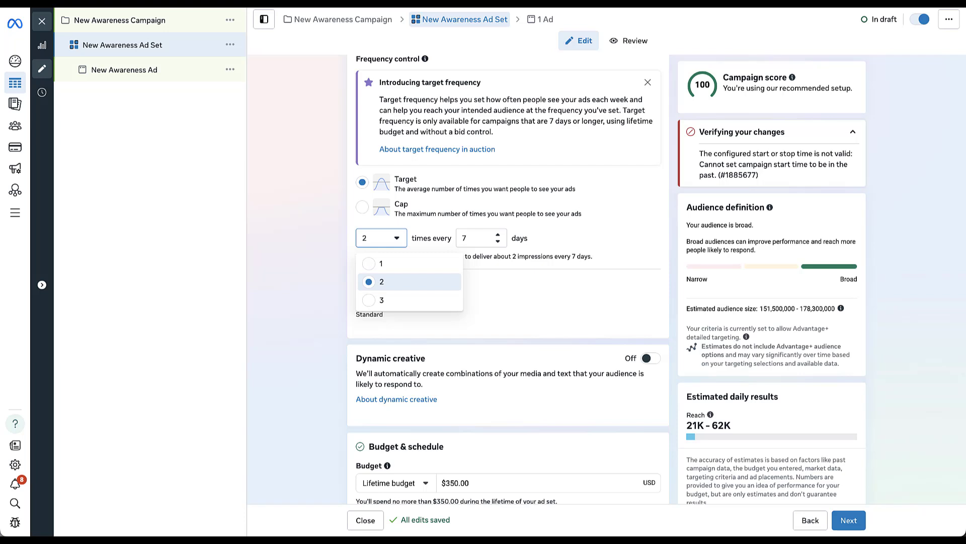
{"action": "key", "text": "Escape"}
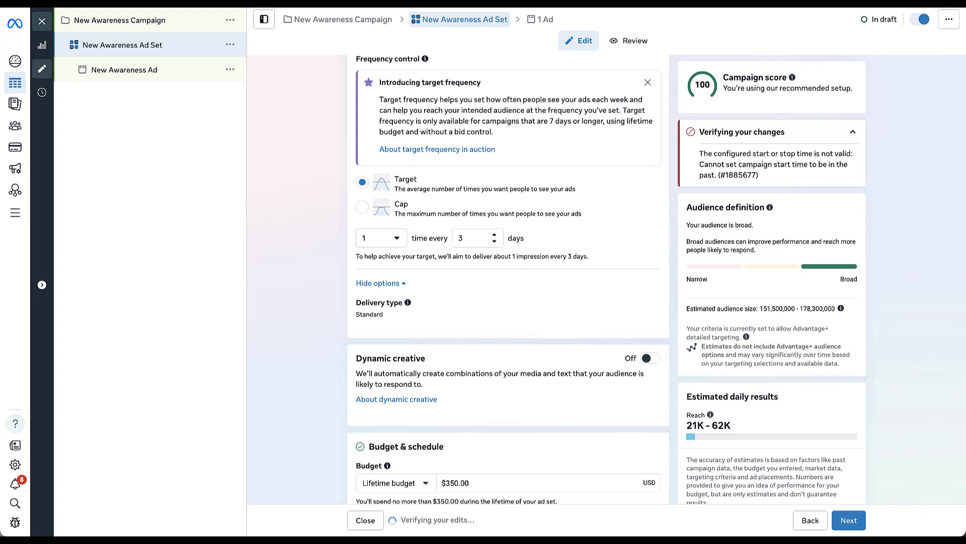
{"action": "left_click", "coordinate": [381, 237]}
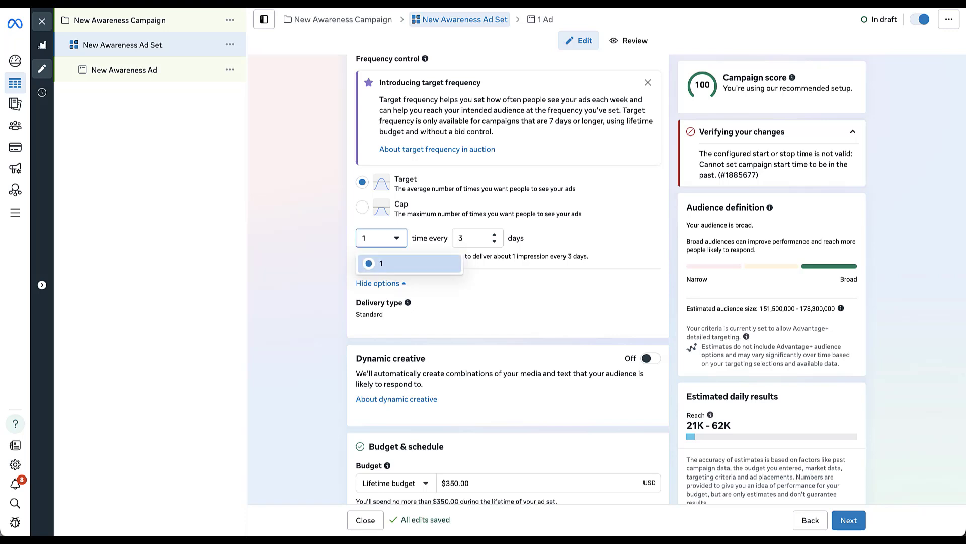
{"action": "left_click", "coordinate": [409, 263]}
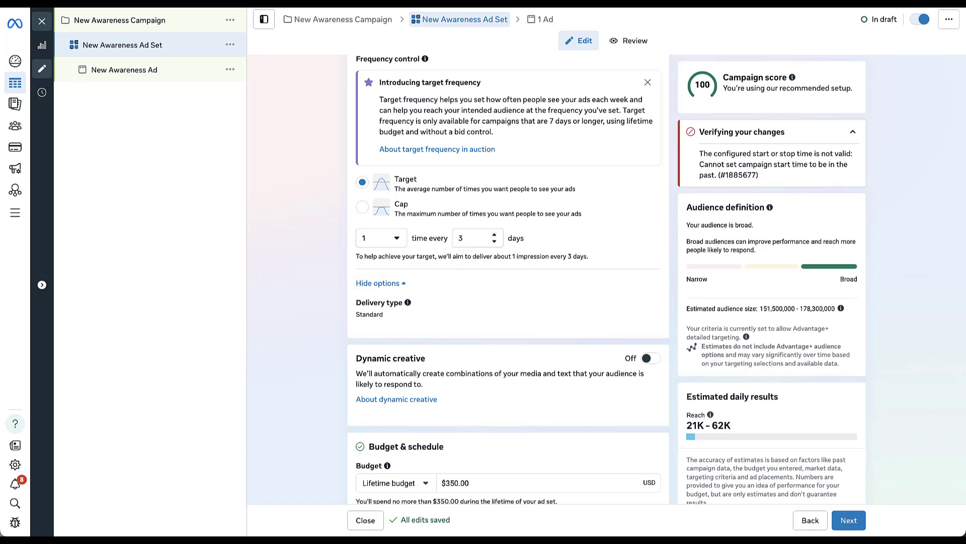
{"action": "double_click", "coordinate": [473, 238]}
{"action": "type", "text": "20"}
{"action": "left_click", "coordinate": [381, 238]}
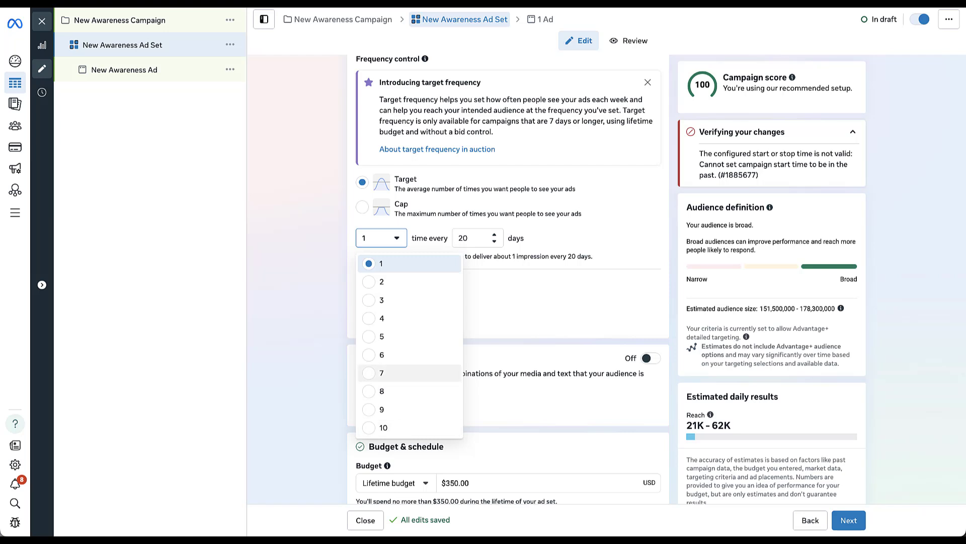
{"action": "left_click", "coordinate": [383, 428]}
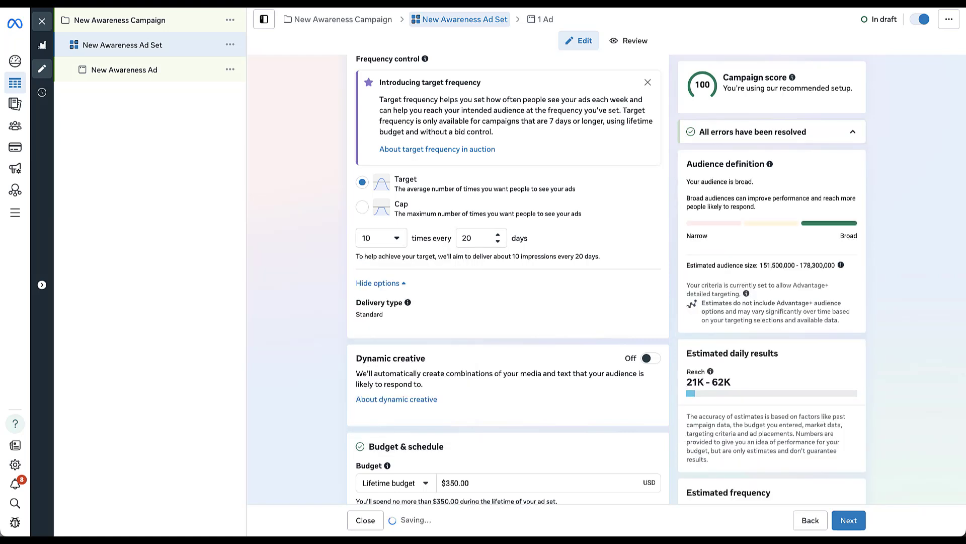